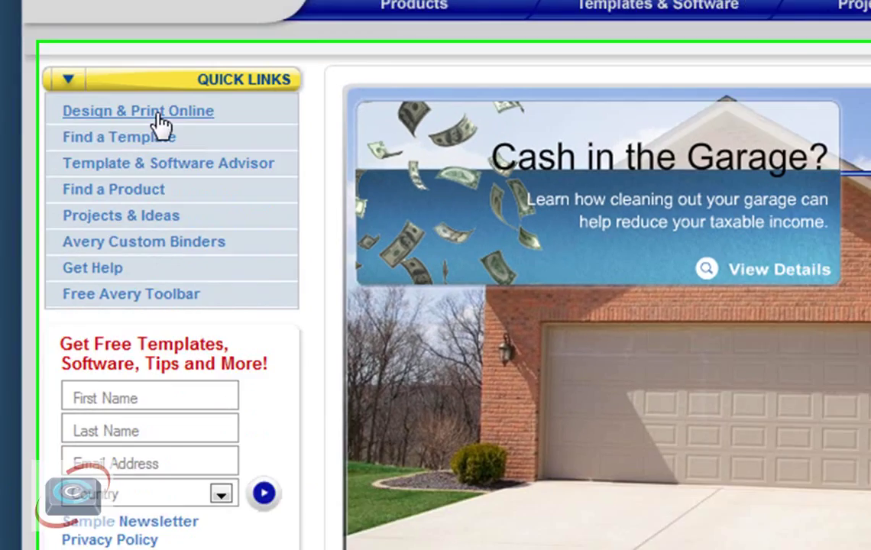
Open Design & Print Online from the Avery home page and choose to create by product
click(393, 336)
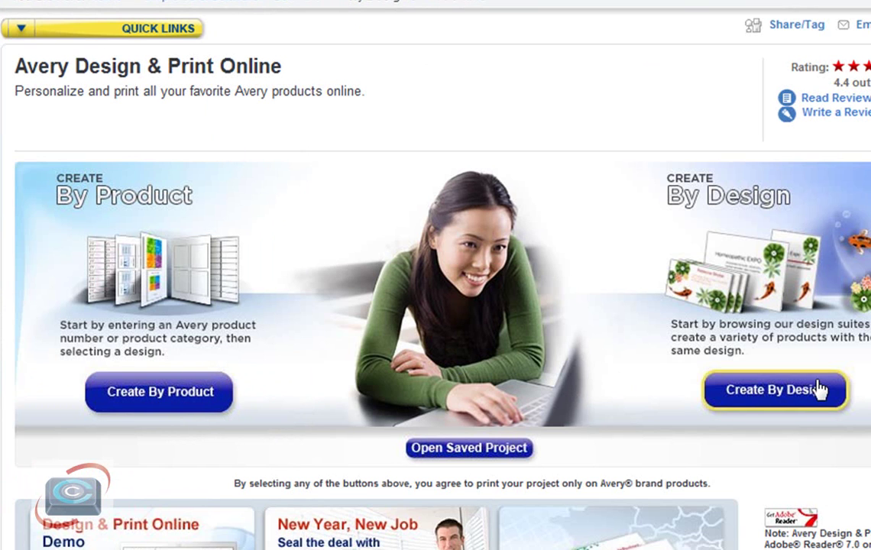
click(162, 393)
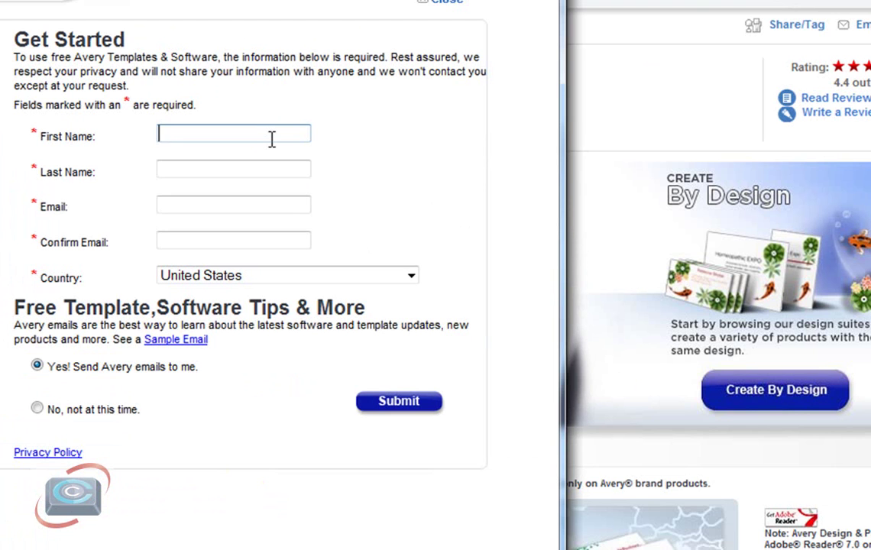
Fill in the Get Started form as Rick, decline Avery emails, and submit it
text(Rick)
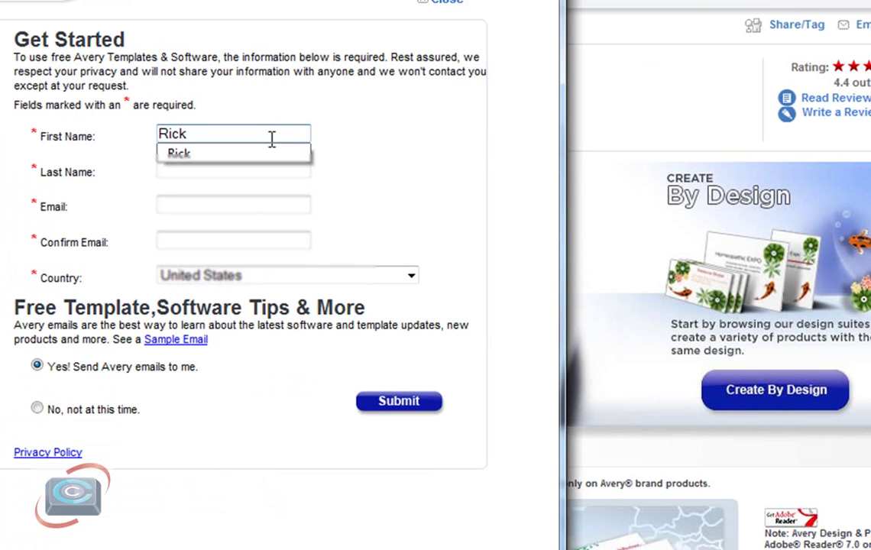
click(271, 153)
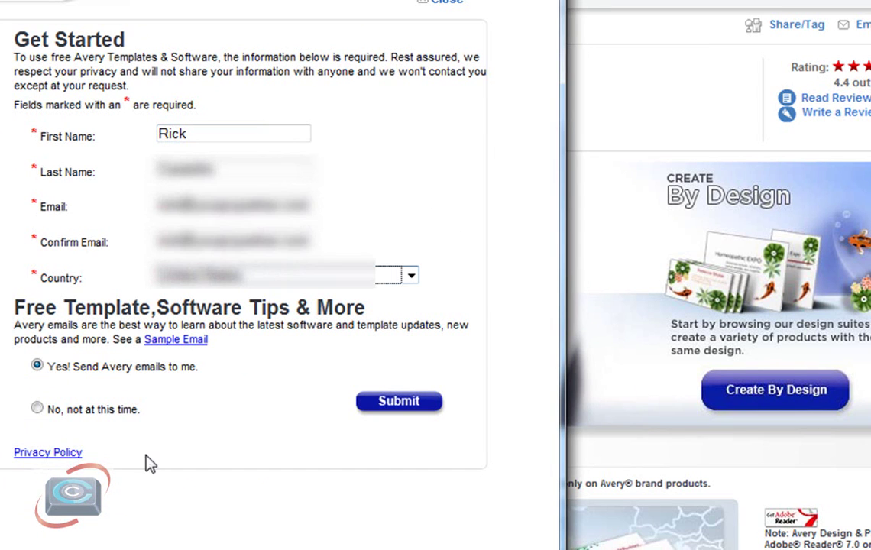
click(38, 408)
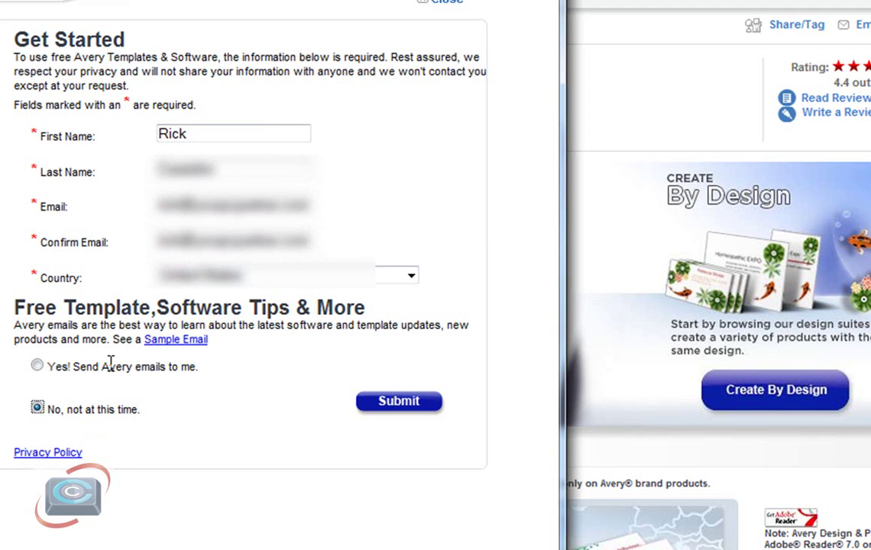
click(407, 401)
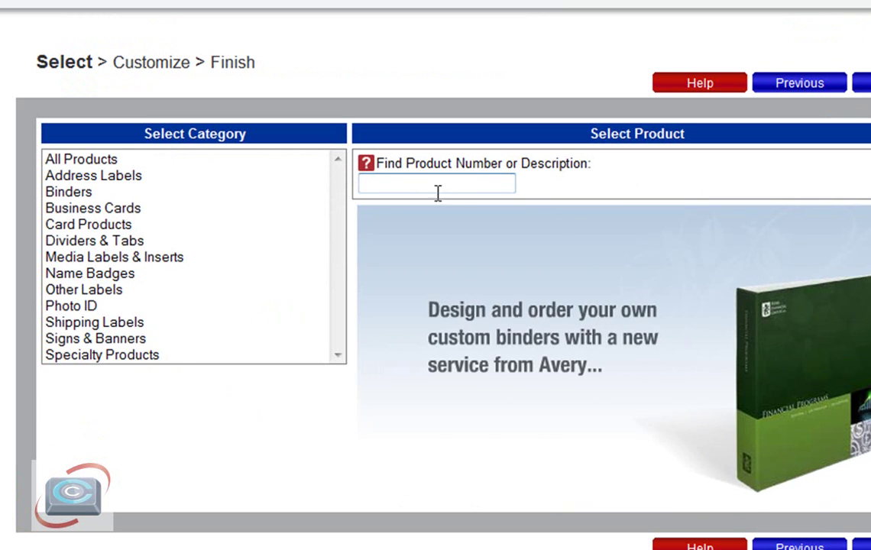
Find product 8160 Easy Peel Address Labels and continue to its designs
text(8160)
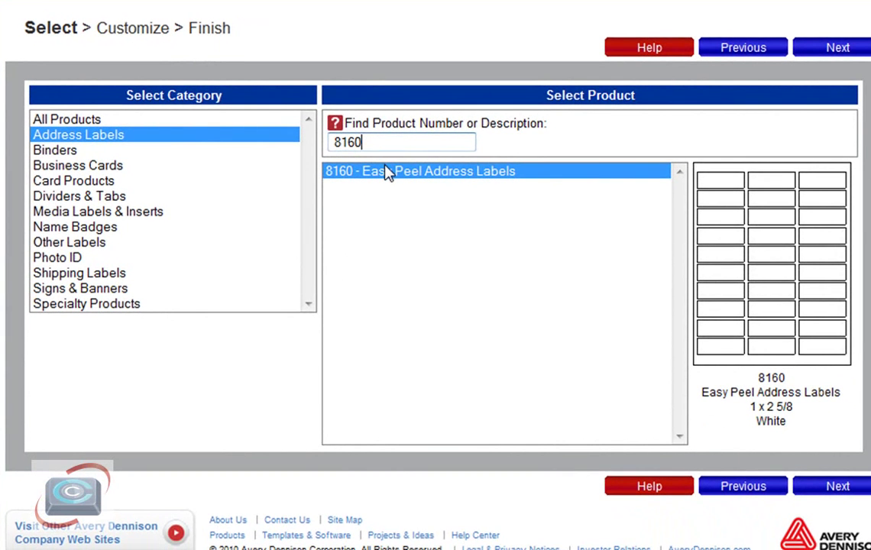
click(829, 487)
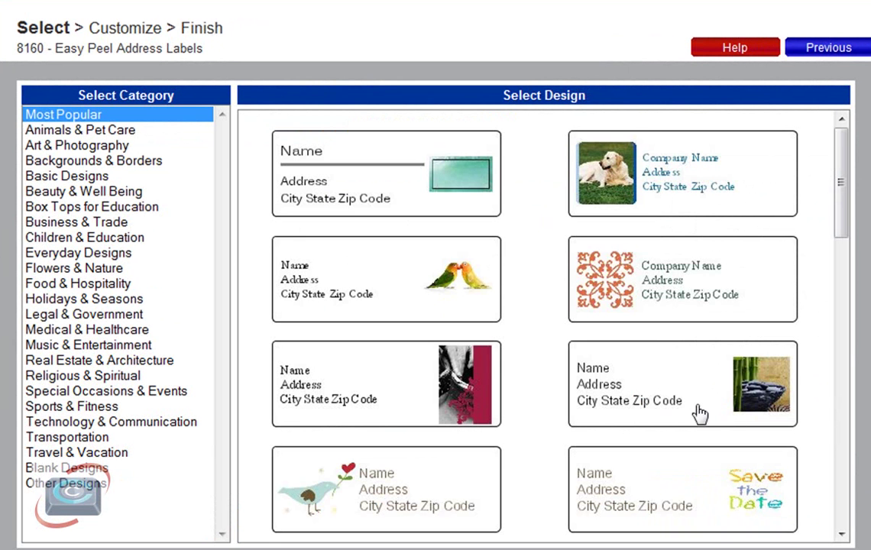
Filter the gallery to Blank Designs and pick the blank 8160 label
scroll(586, 372, down, 2)
scroll(586, 372, down, 2)
scroll(587, 371, down, 4)
scroll(587, 372, down, 2)
scroll(586, 372, down, 1)
scroll(587, 372, down, 2)
scroll(587, 370, down, 1)
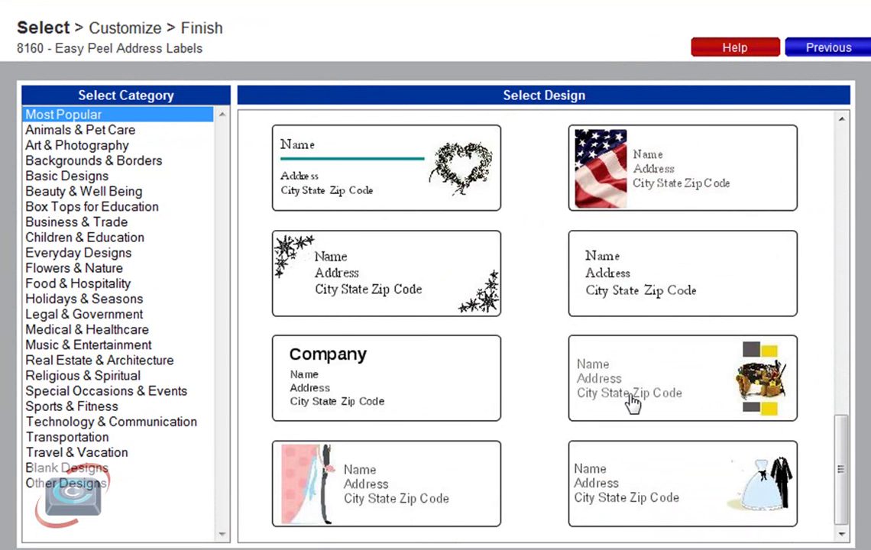
click(73, 467)
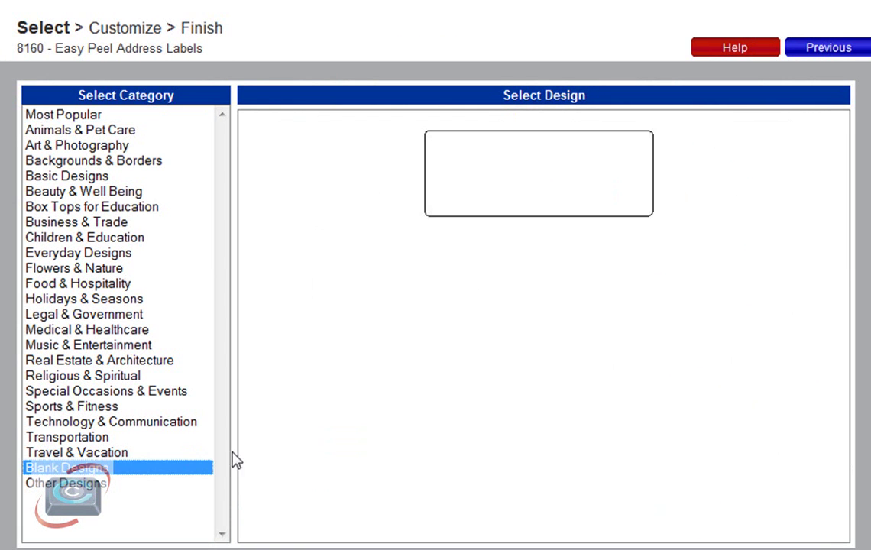
click(495, 162)
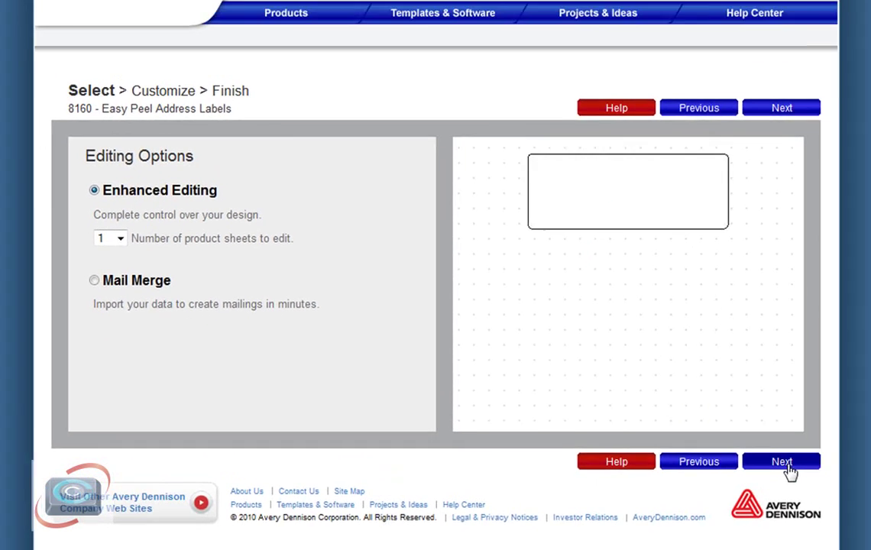
Add an image to label 01 with Auto Copy on and replace it with the logo file
click(829, 451)
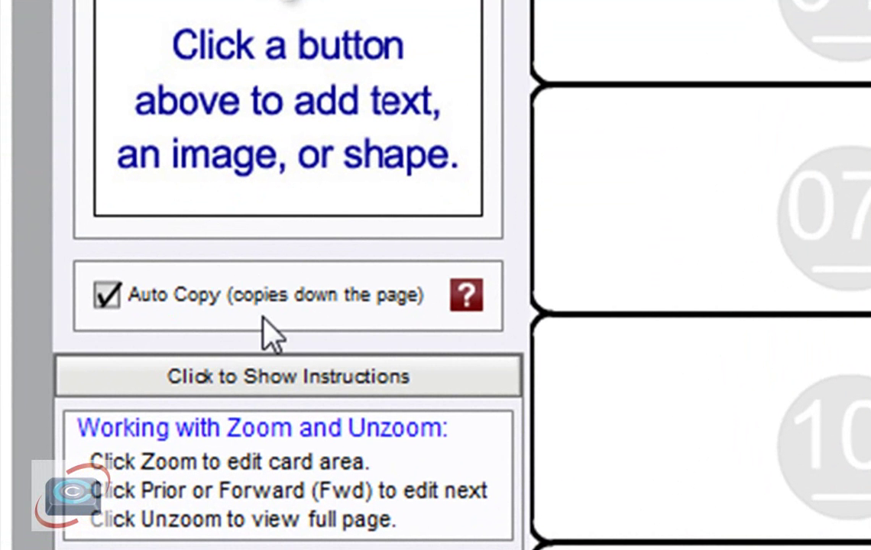
click(224, 309)
click(321, 245)
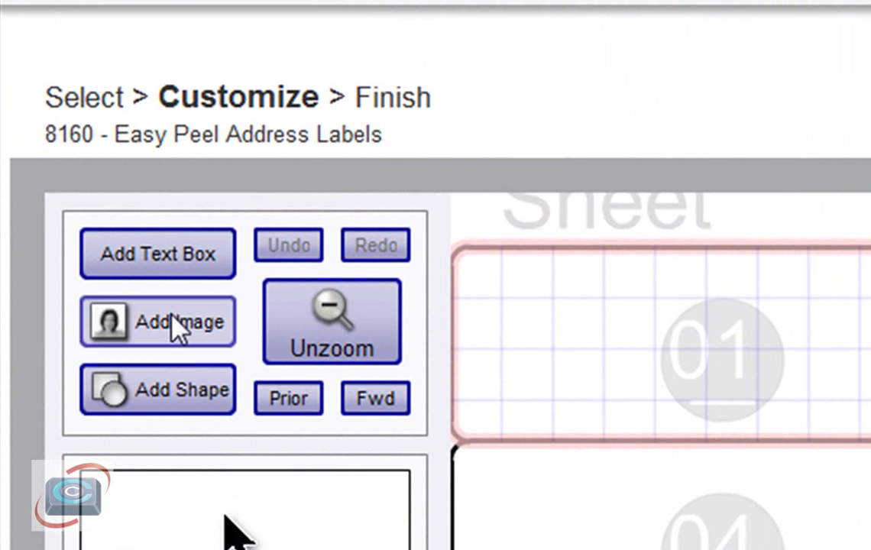
click(172, 321)
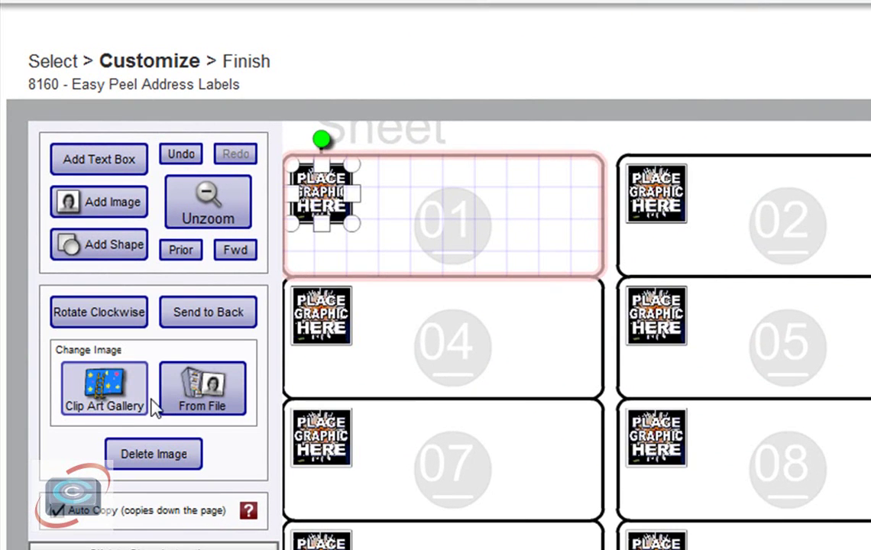
click(216, 397)
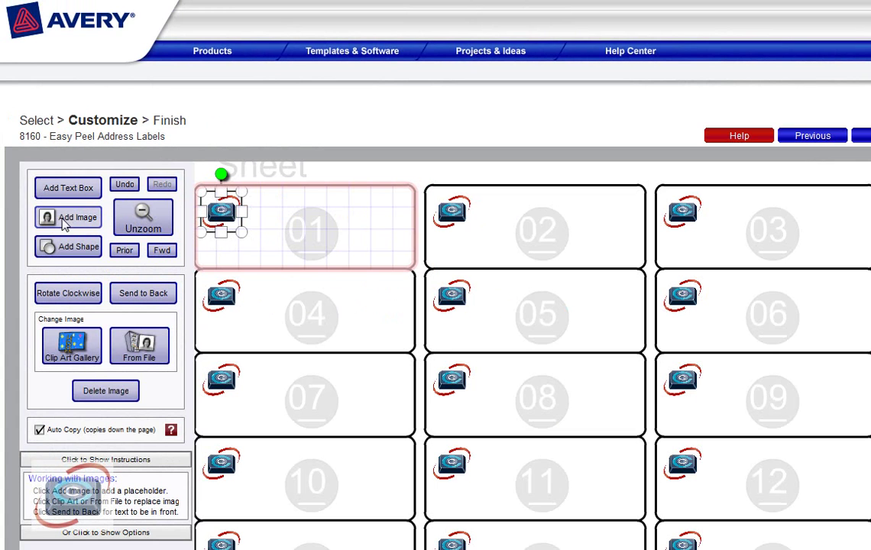
Add a text box beside the logo reading 'Castellini in Computers' over 'HelpMeRick.com'
click(66, 190)
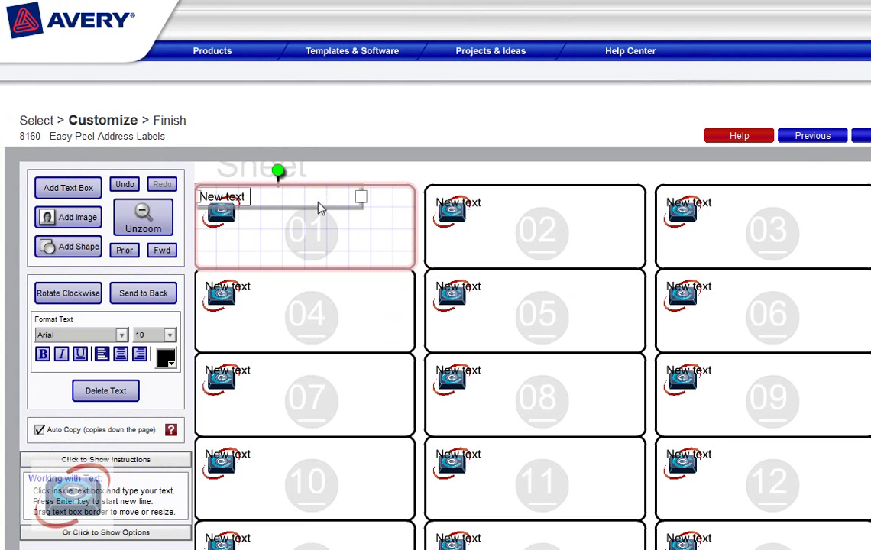
mouse_move(311, 206)
mouse_down()
mouse_move(317, 221)
mouse_move(403, 223)
mouse_up()
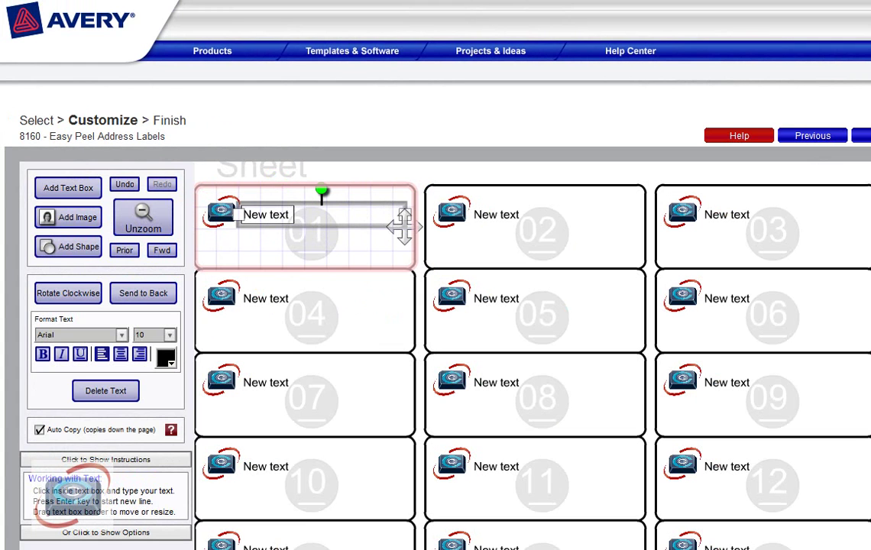
text(Castellini in Computer)
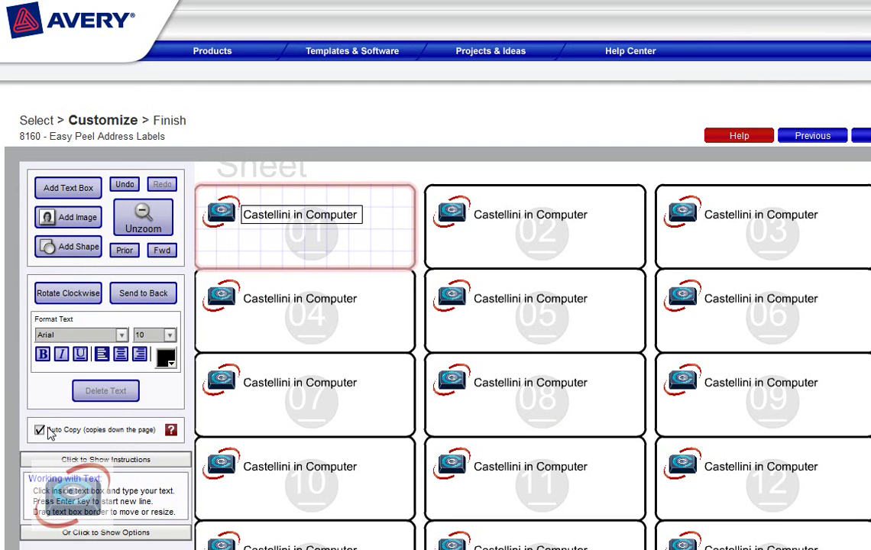
text(s)
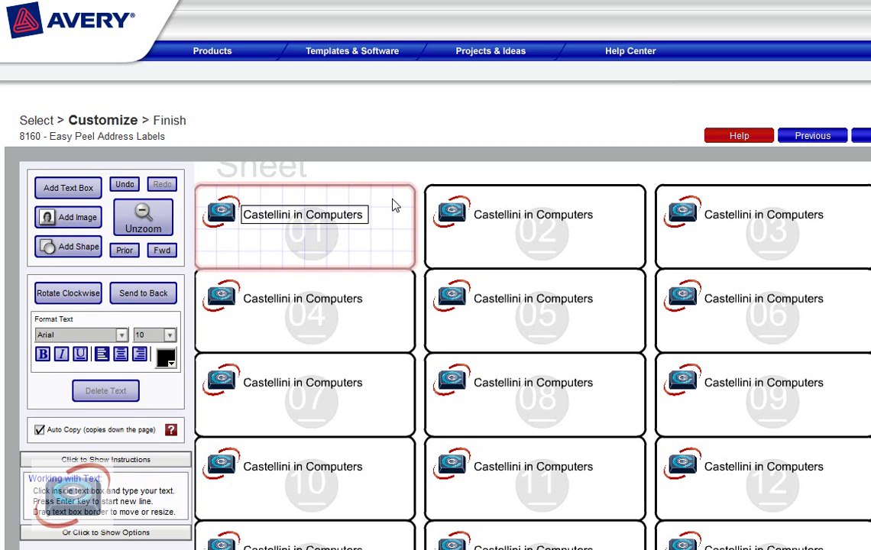
key(Return)
text(HelpMeRick.com)
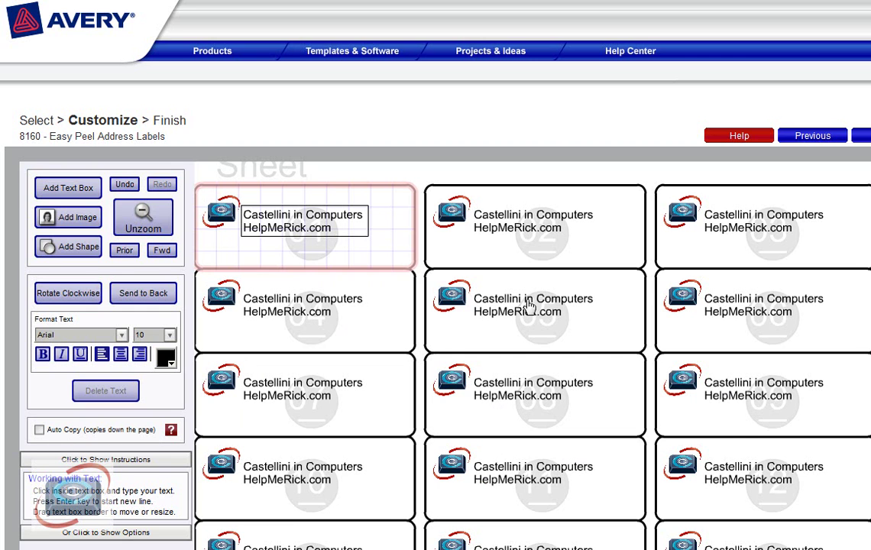
click(557, 229)
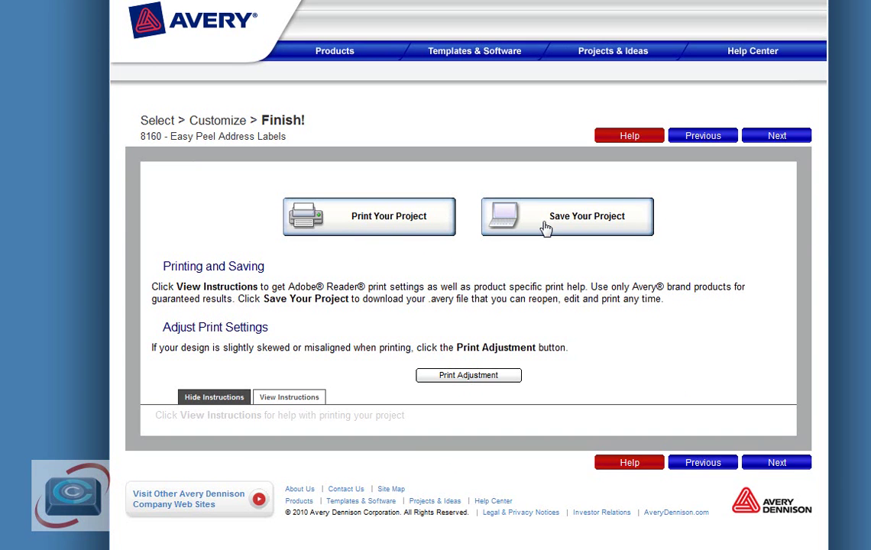
Choose to save the finished 8160 label project from the Finish step
click(550, 230)
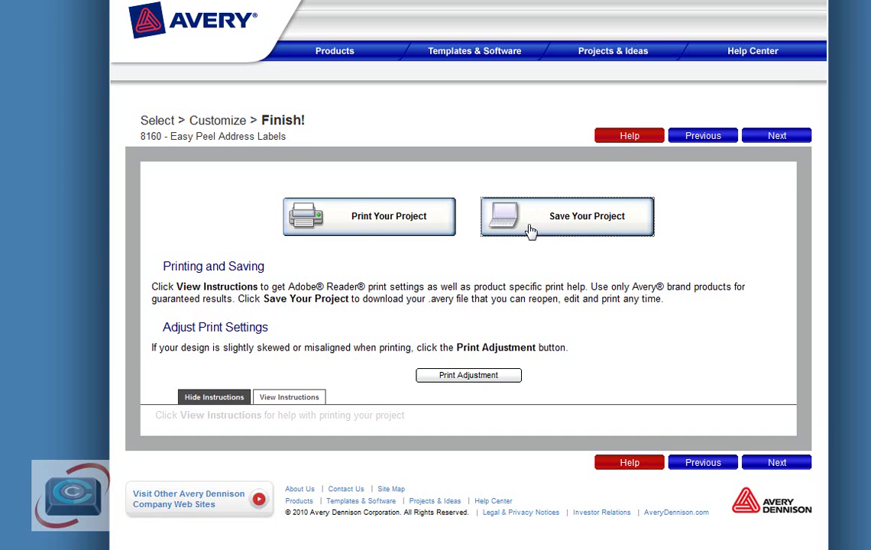